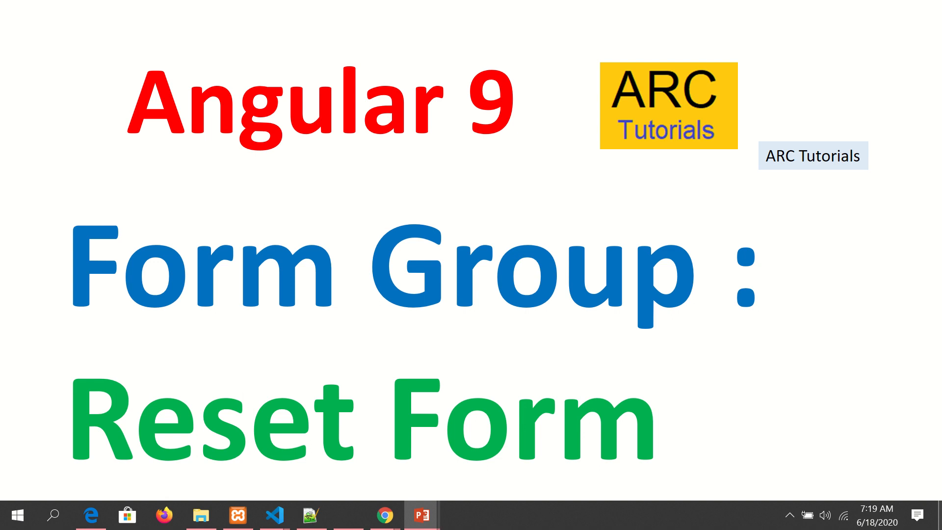
# Step: Advance the slideshow from the title slide through About Me to the Angular 9 playlist slide
pyautogui.press('Right')
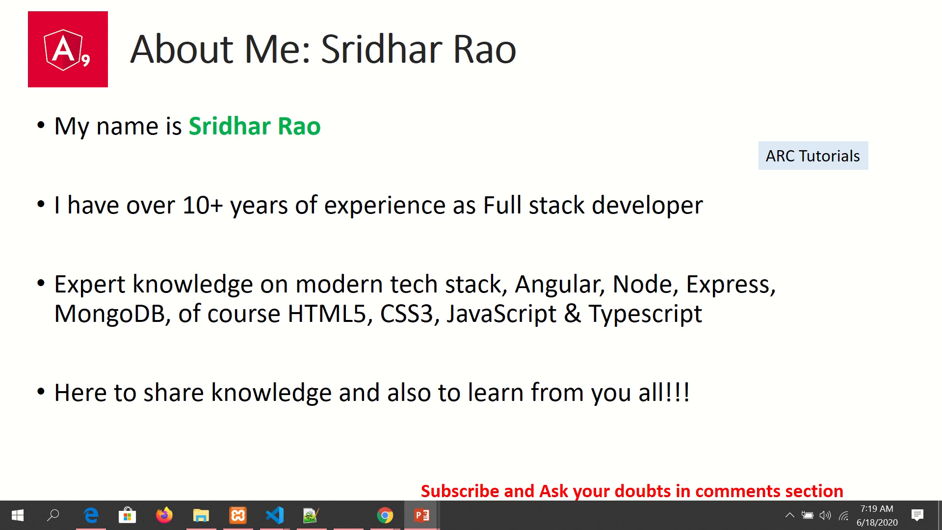
pyautogui.press('Right')
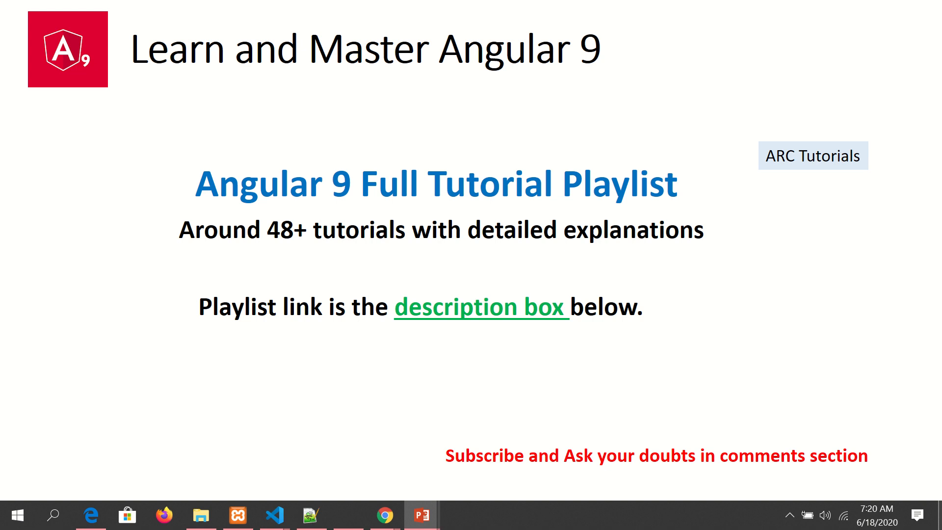
# Step: Advance through the Angular Forms outline to the Form Group – Reset Form slide explaining reset()
pyautogui.press('Right')
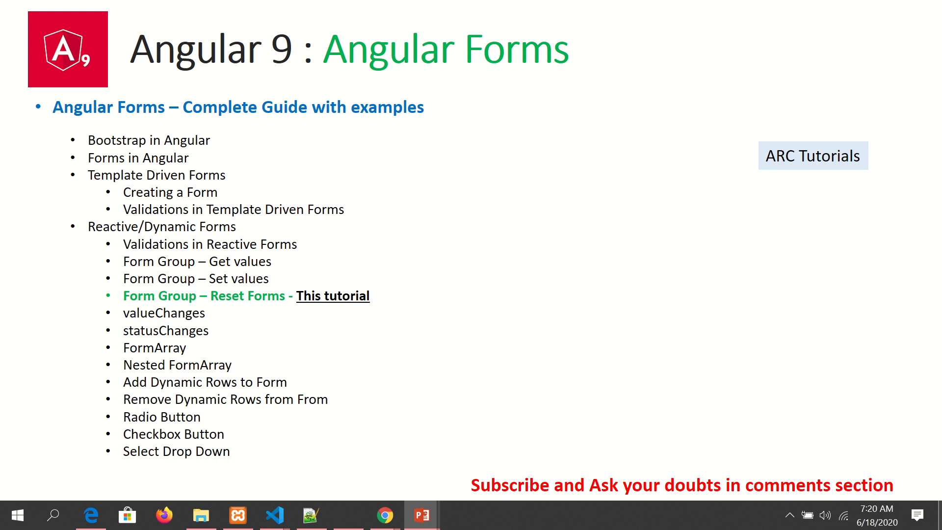
pyautogui.press('Right')
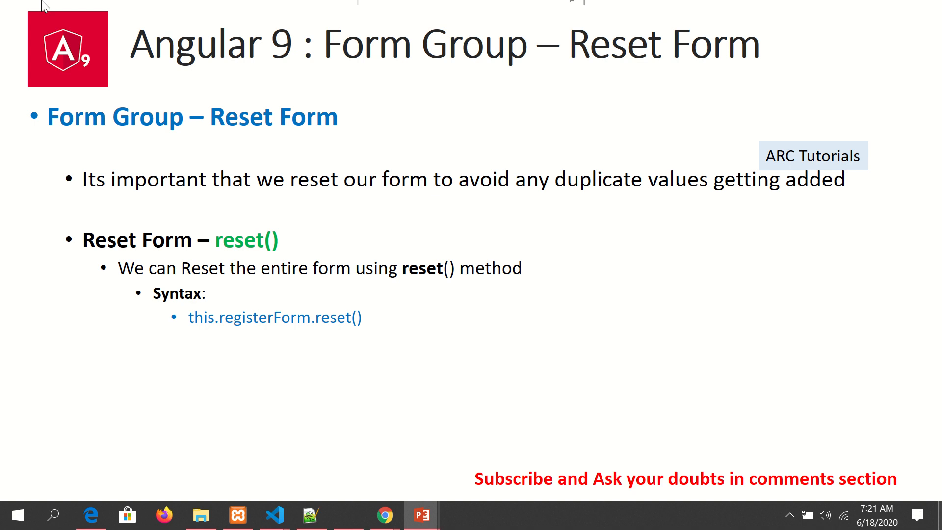
# Step: Switch to Chrome, inspect the checkout form's Quantity field, then bring VS Code back to the front
pyautogui.click(276, 516)
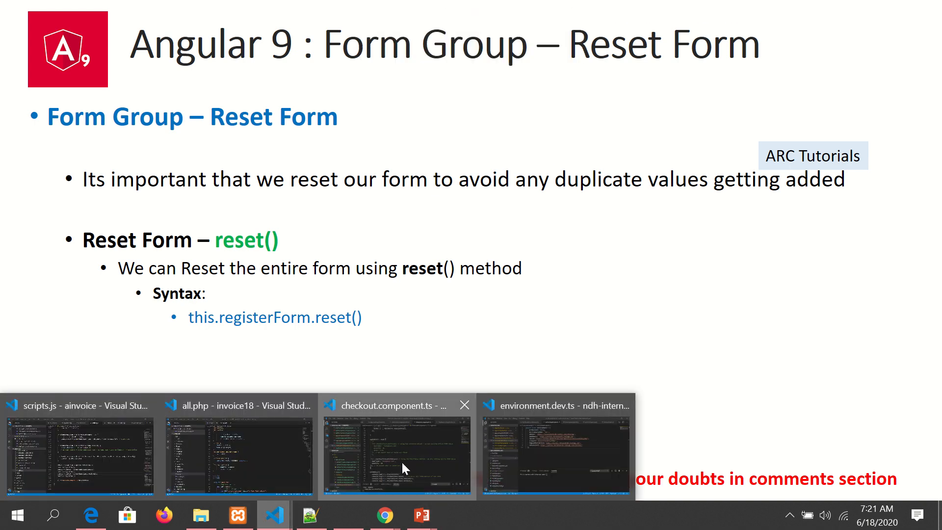
pyautogui.click(401, 456)
pyautogui.hotkey('alt', 'Tab')
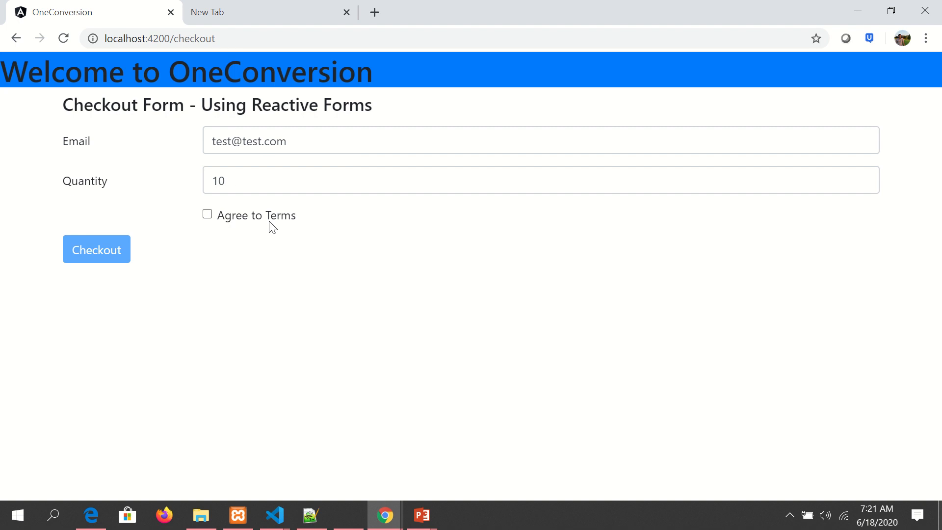
pyautogui.click(318, 142)
pyautogui.click(323, 181)
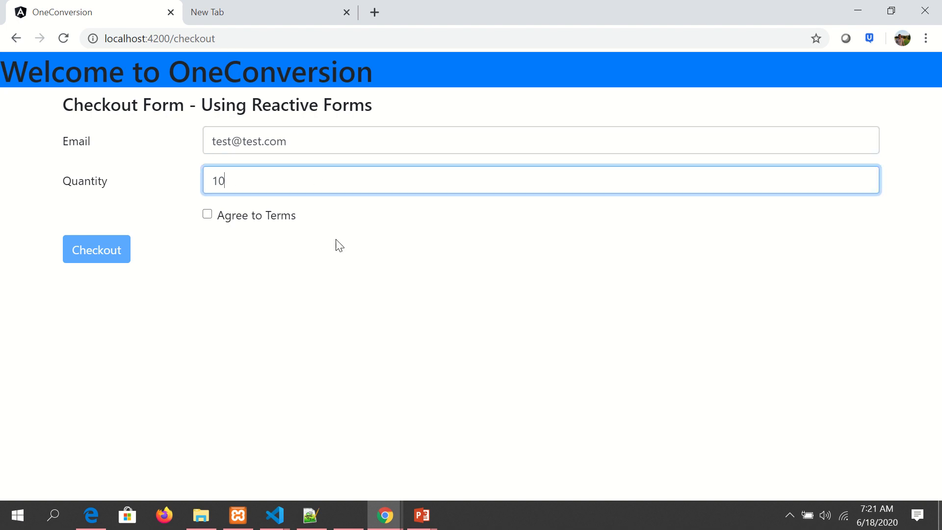
pyautogui.click(352, 286)
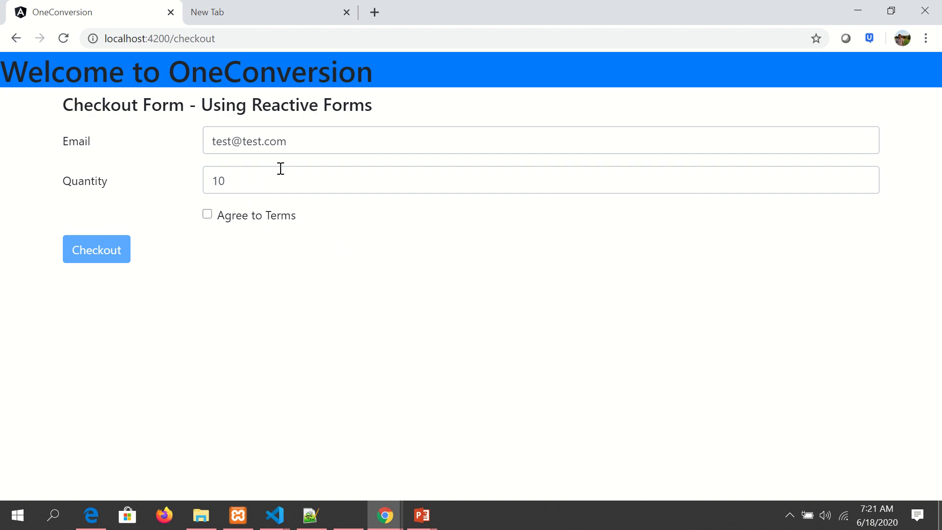
pyautogui.moveTo(275, 515)
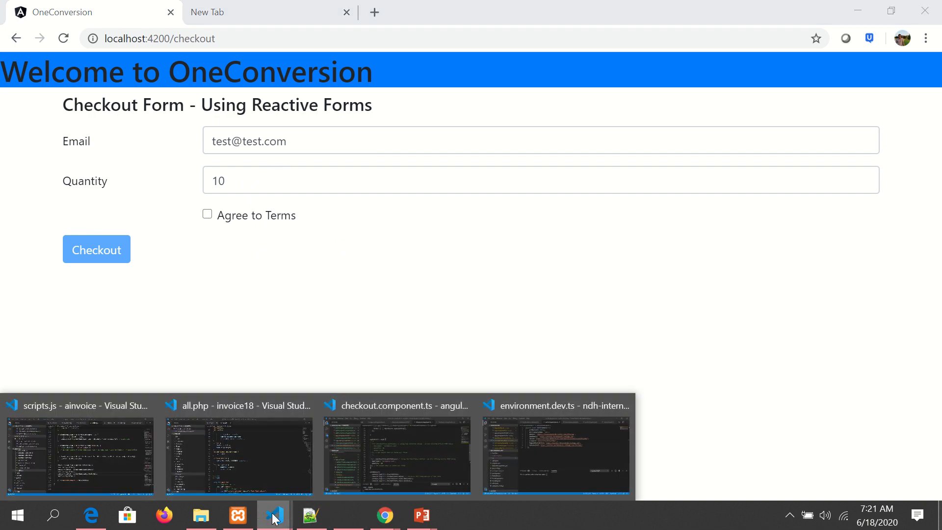
pyautogui.click(398, 449)
# Step: Duplicate the Checkout button line in checkout.component.html and restyle the copy as btn-link
pyautogui.click(125, 388)
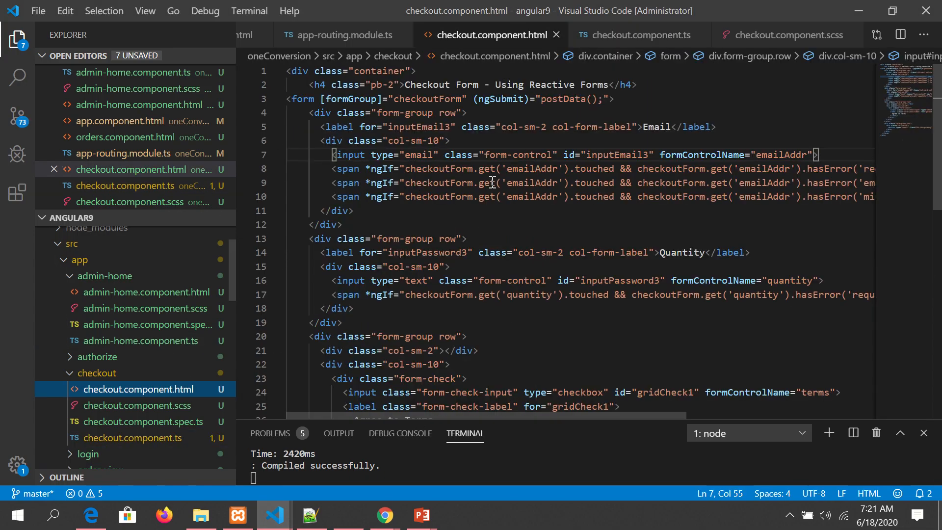
pyautogui.scroll(-7, 468, 267)
pyautogui.click(332, 131)
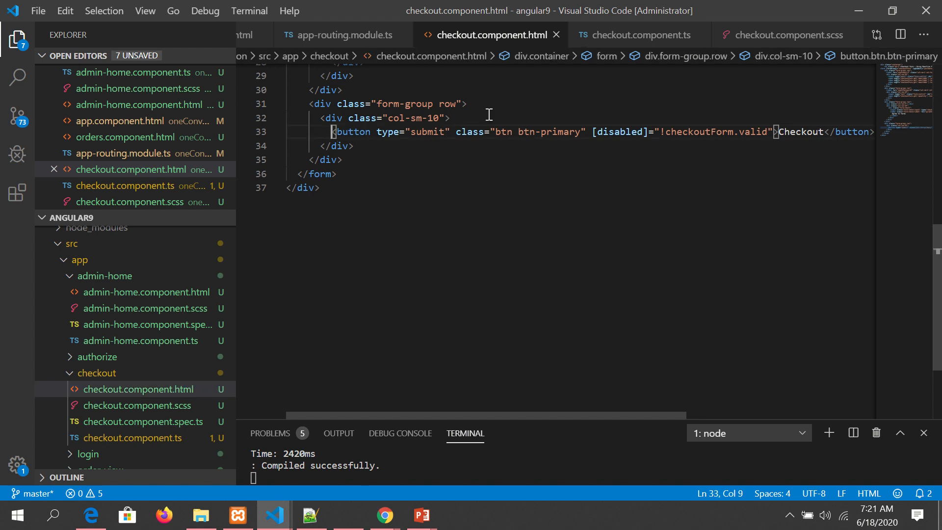
pyautogui.hotkey('shift', 'End')
pyautogui.hotkey('ctrl', 'c')
pyautogui.press('End')
pyautogui.press('Return')
pyautogui.hotkey('ctrl', 'v')
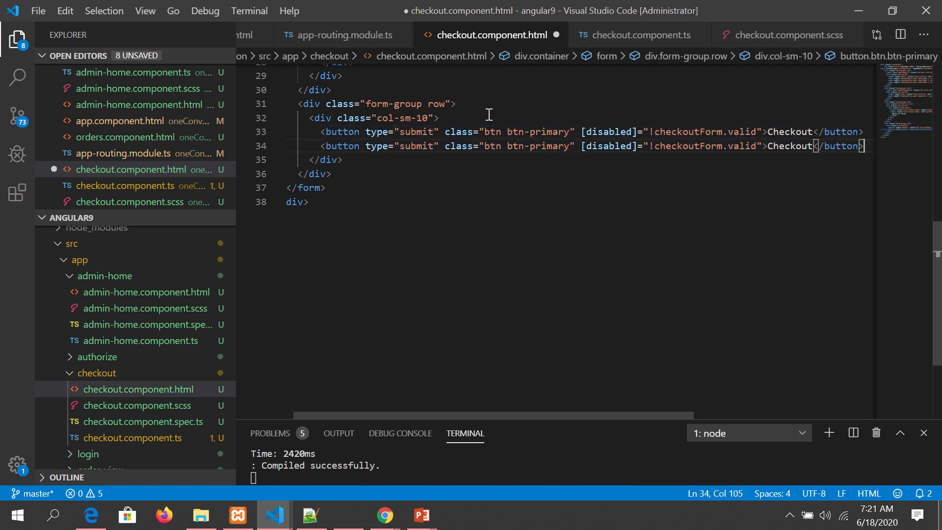
pyautogui.doubleClick(550, 145)
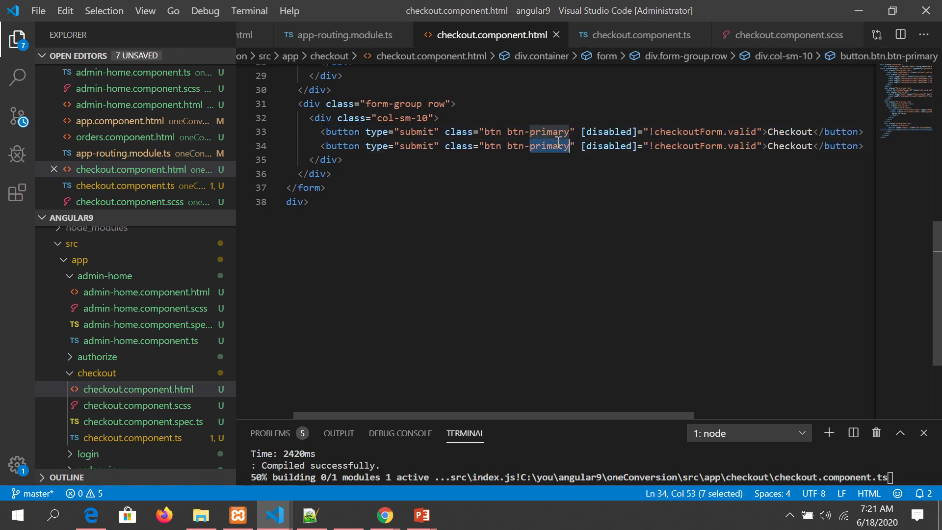
pyautogui.write('link')
pyautogui.hotkey('ctrl', 's')
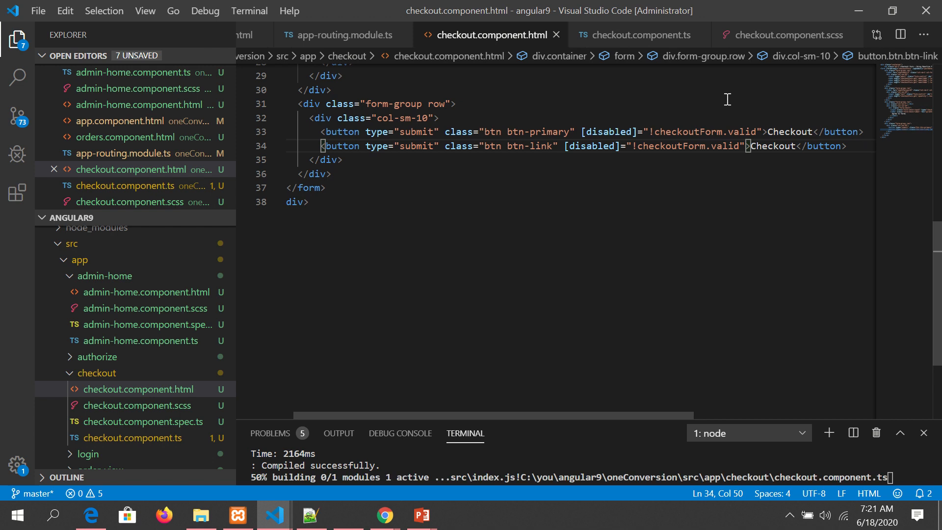
# Step: Relabel the copied button as Clear, save, and check the buttons in Chrome
pyautogui.doubleClick(783, 146)
pyautogui.write('c')
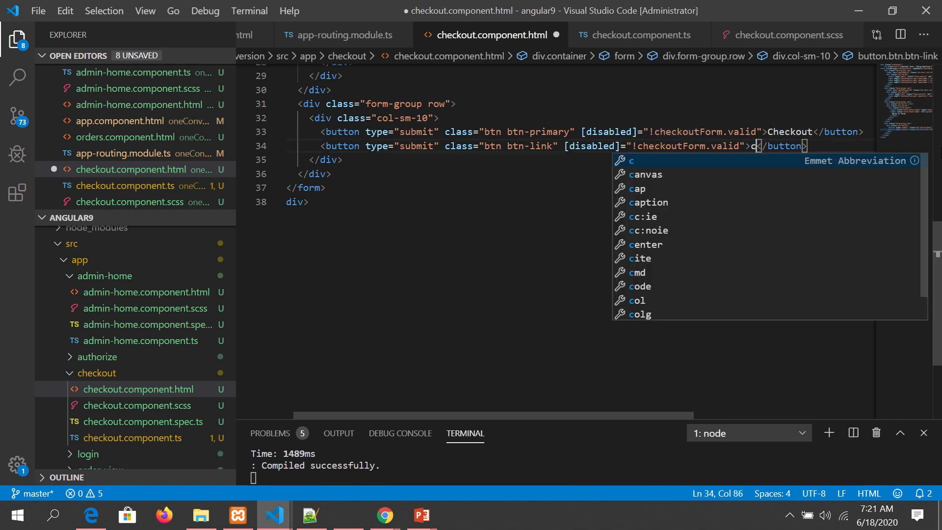
pyautogui.press('BackSpace')
pyautogui.write('CLear')
pyautogui.hotkey('ctrl', 's')
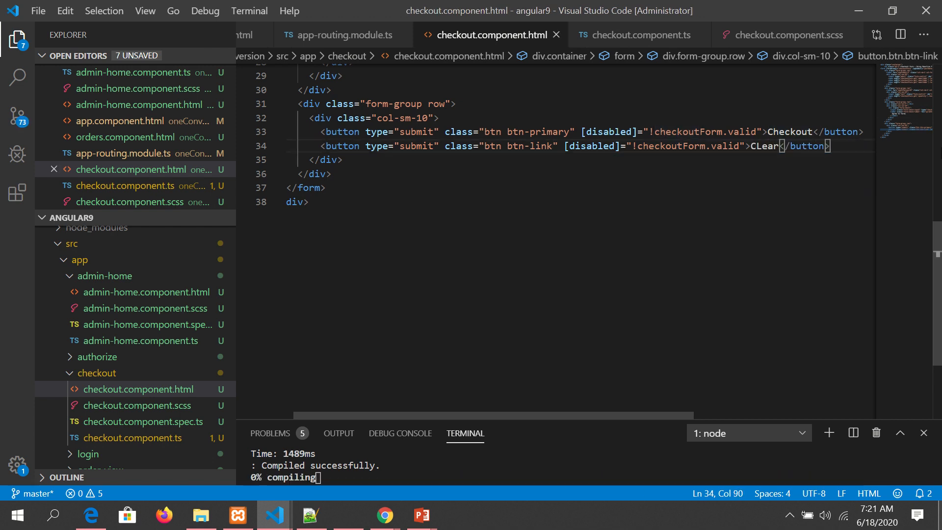
pyautogui.hotkey('ctrl', 's')
pyautogui.hotkey('alt', 'Tab')
pyautogui.hotkey('alt', 'Tab')
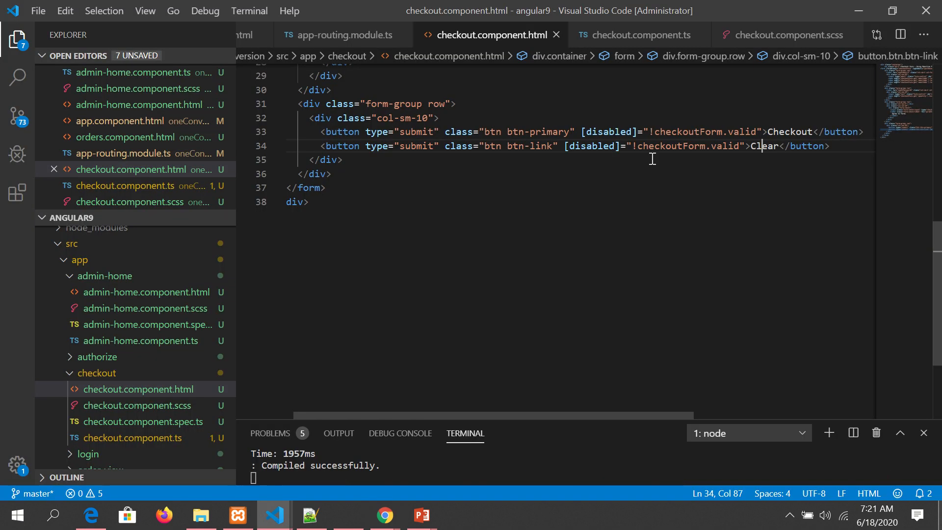
# Step: Replace the Clear button's disabled binding with (click)="resetForm();" and save the template
pyautogui.moveTo(562, 147); pyautogui.dragTo(746, 146)
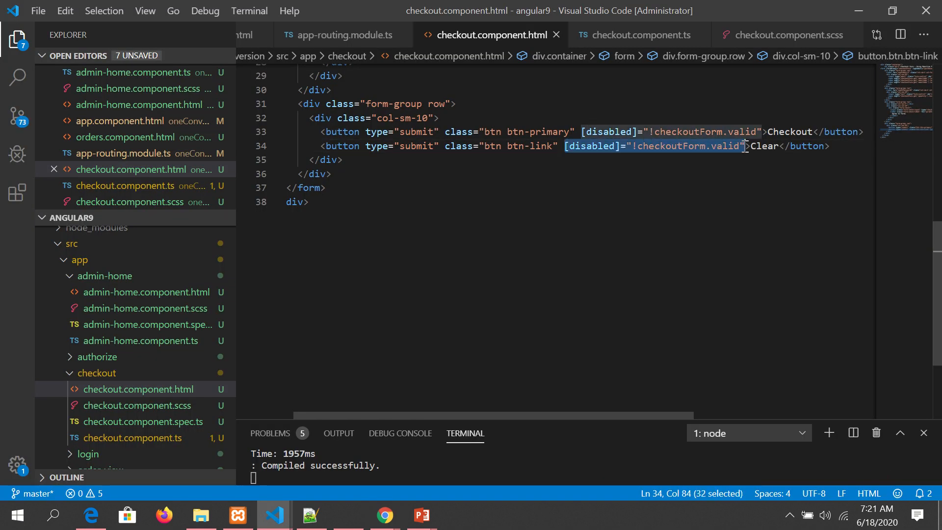
pyautogui.press('Delete')
pyautogui.write('(click')
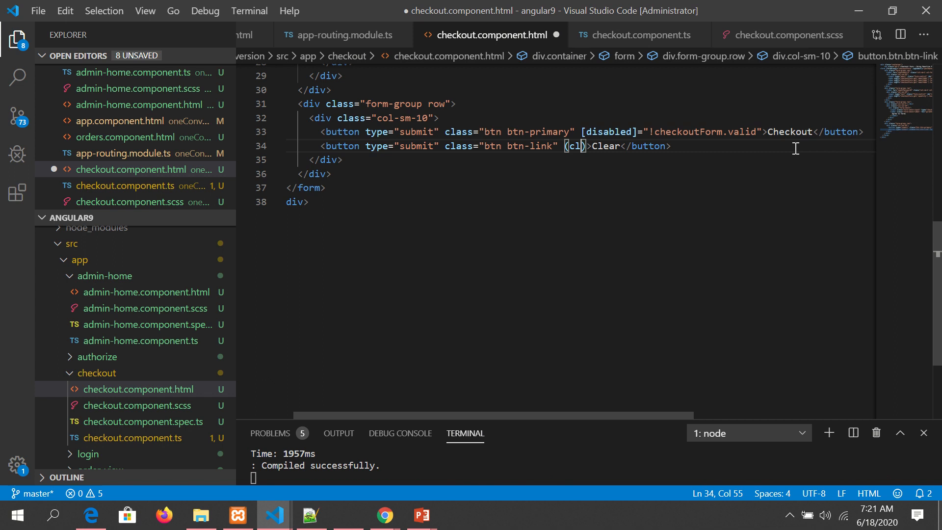
pyautogui.write(')="')
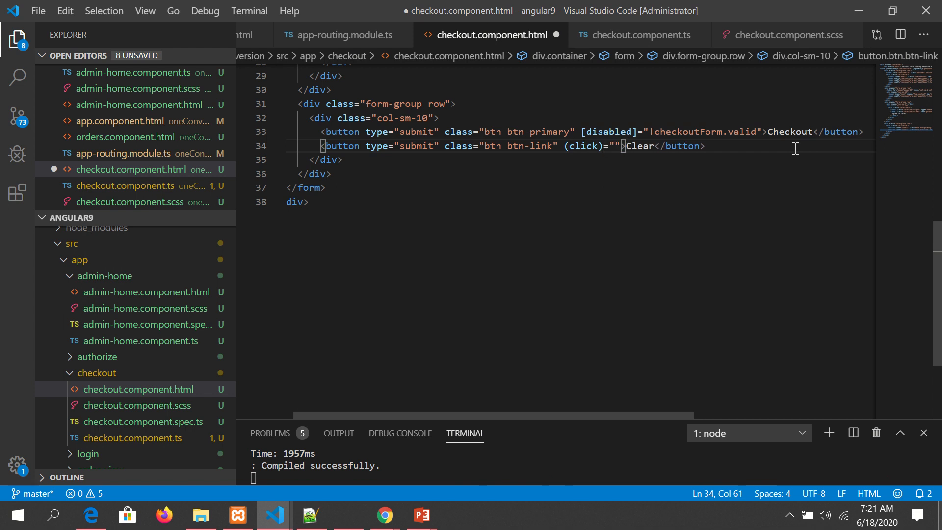
pyautogui.write('reset')
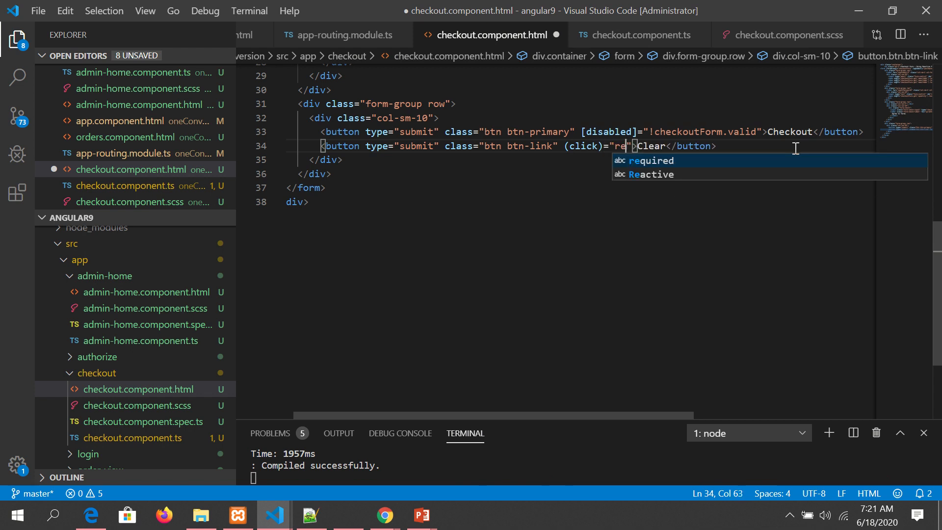
pyautogui.write('Form();')
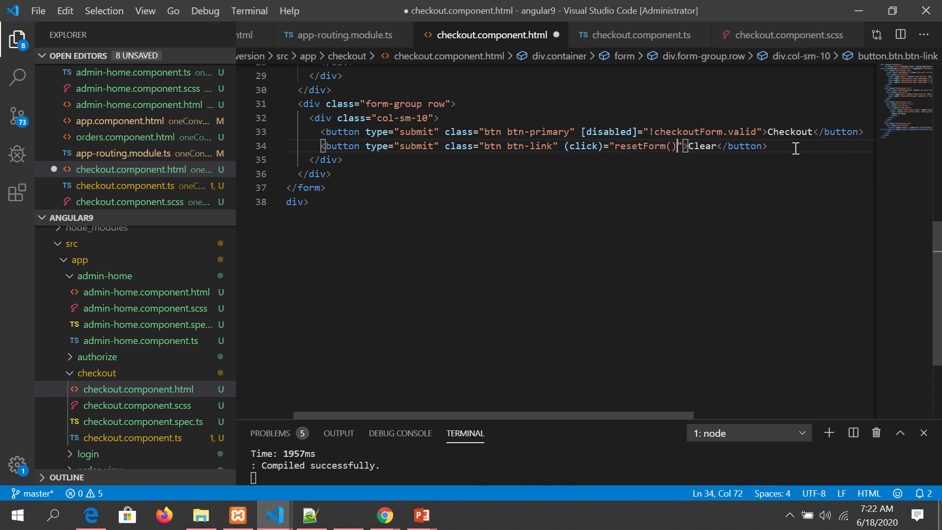
pyautogui.hotkey('ctrl', 's')
pyautogui.hotkey('alt', 'Tab')
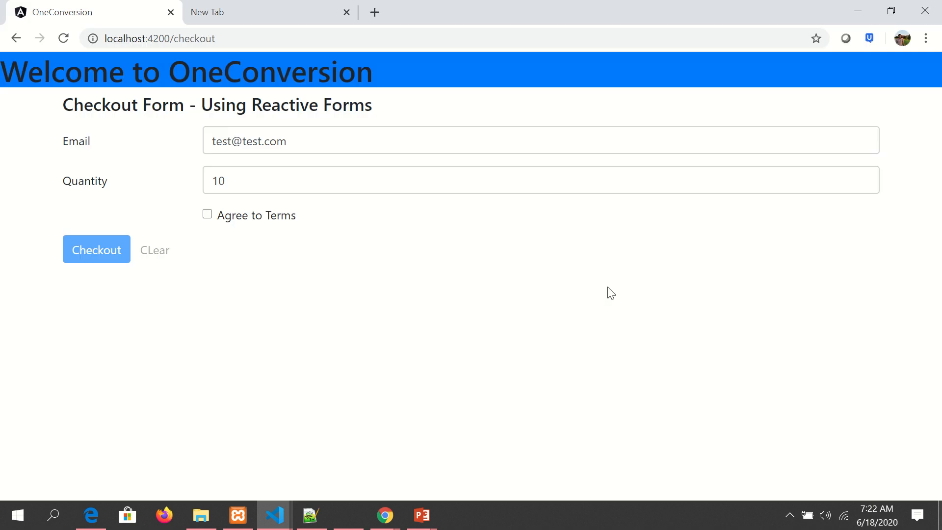
pyautogui.hotkey('alt', 'Tab')
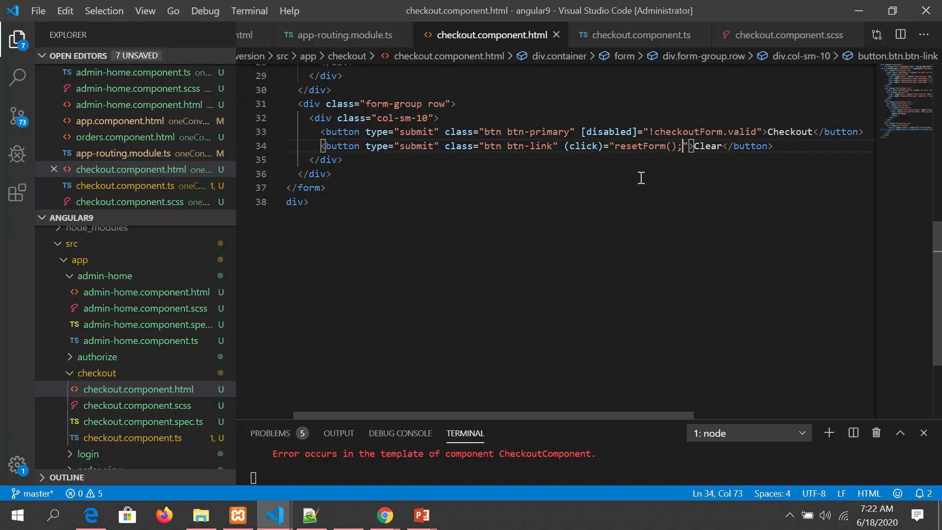
pyautogui.doubleClick(655, 146)
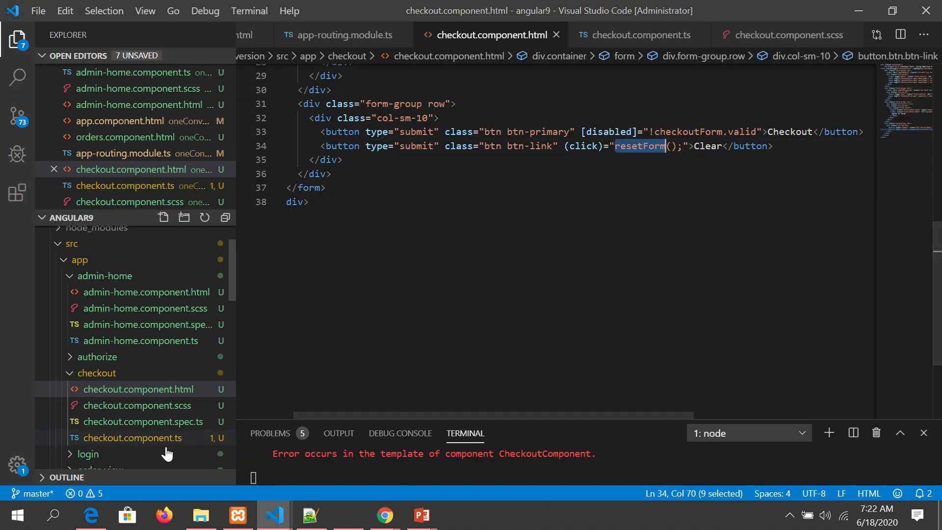
# Step: Add resetForm(){ this.checkoutForm.reset(); } after postData() in checkout.component.ts and save
pyautogui.click(132, 437)
pyautogui.scroll(-4, 353, 240)
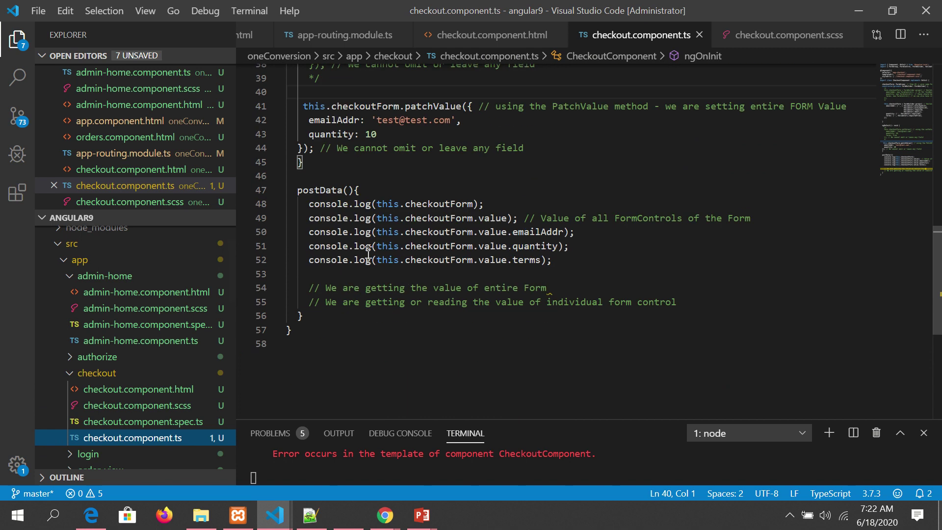
pyautogui.click(328, 317)
pyautogui.press('Return')
pyautogui.write('resetForm()')
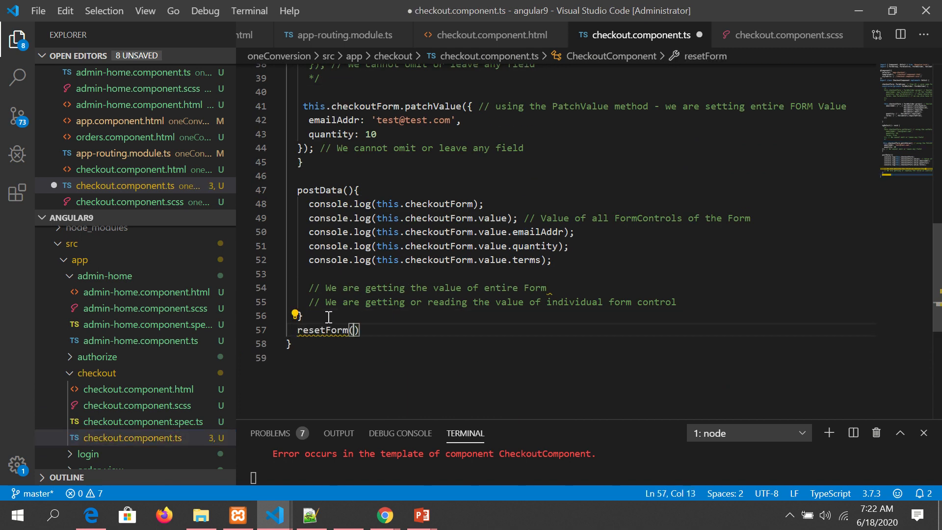
pyautogui.write('{')
pyautogui.press('Return')
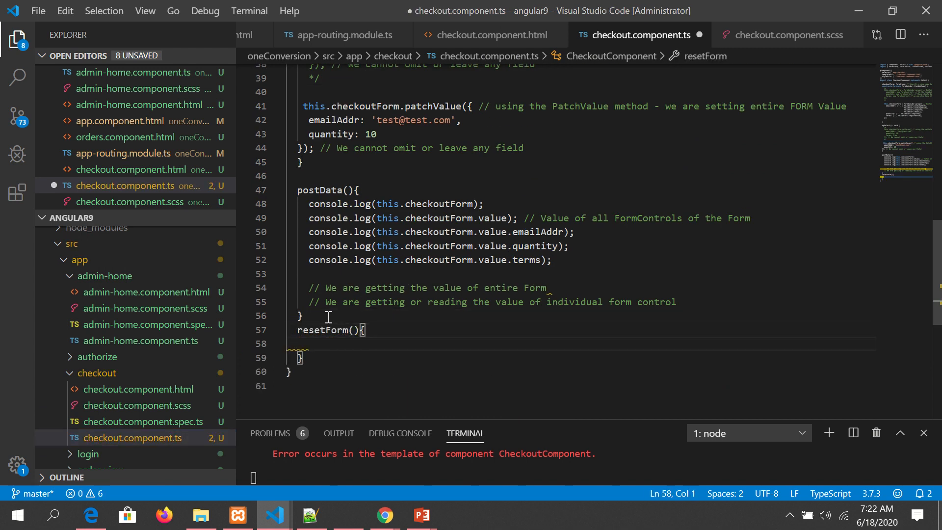
pyautogui.press('Up')
pyautogui.press('Home')
pyautogui.press('Return')
pyautogui.press('Down')
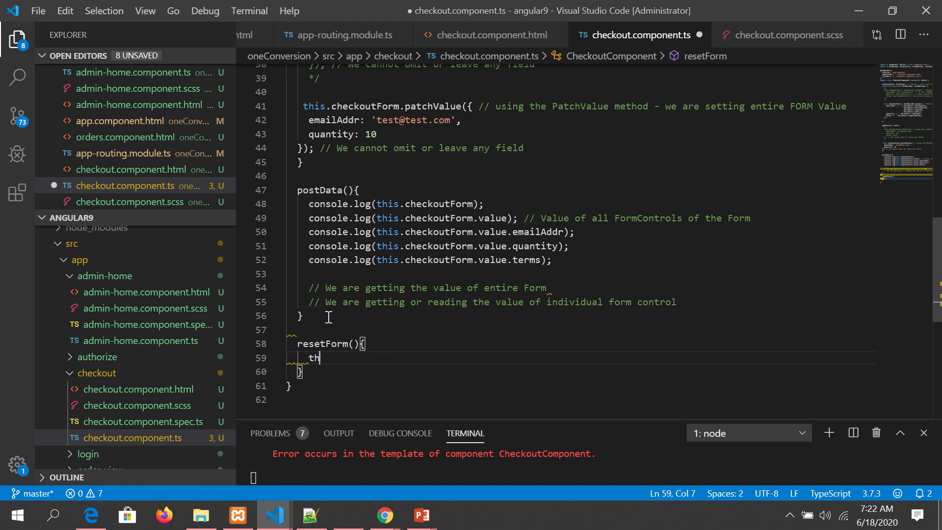
pyautogui.write('this.ch')
pyautogui.press('Tab')
pyautogui.write('.')
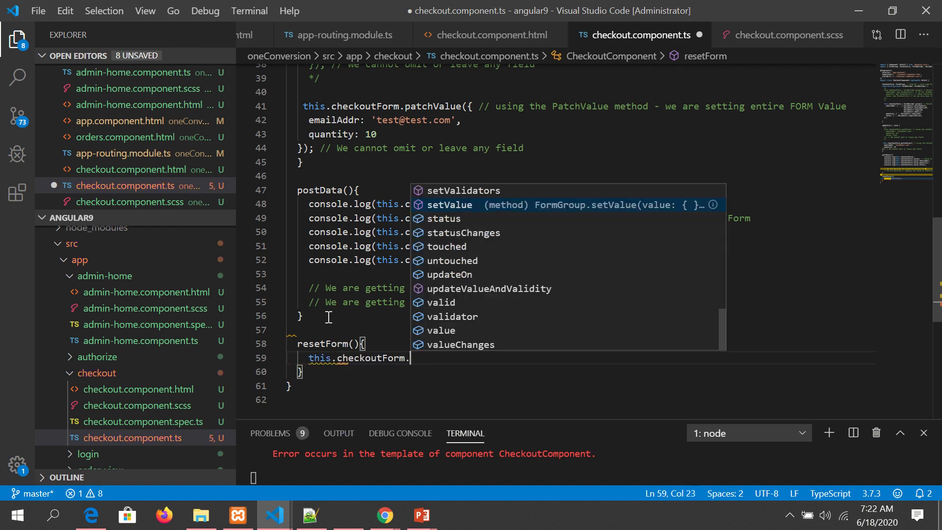
pyautogui.write('rese')
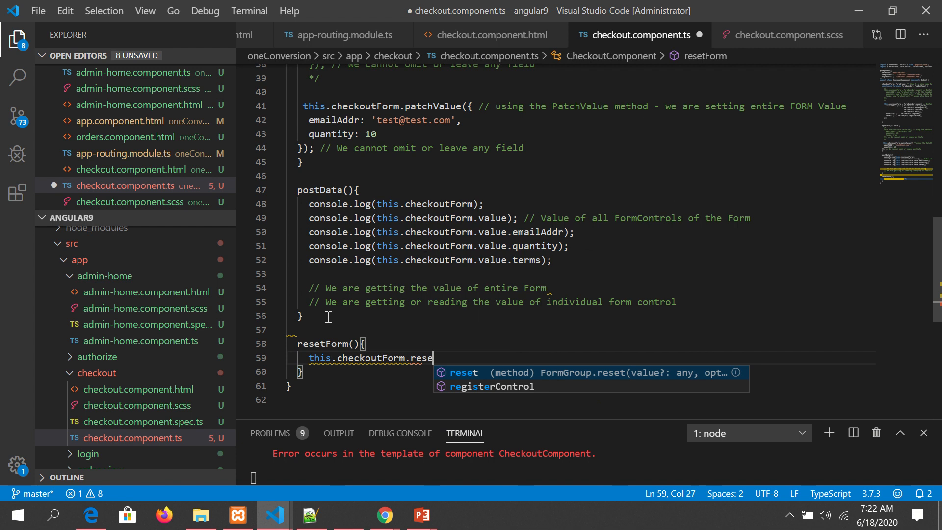
pyautogui.write('t();')
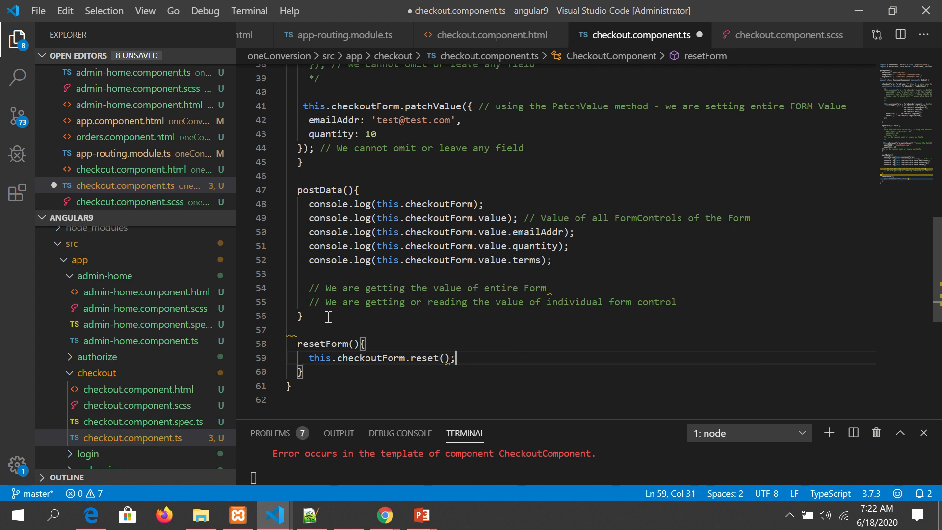
pyautogui.hotkey('ctrl', 's')
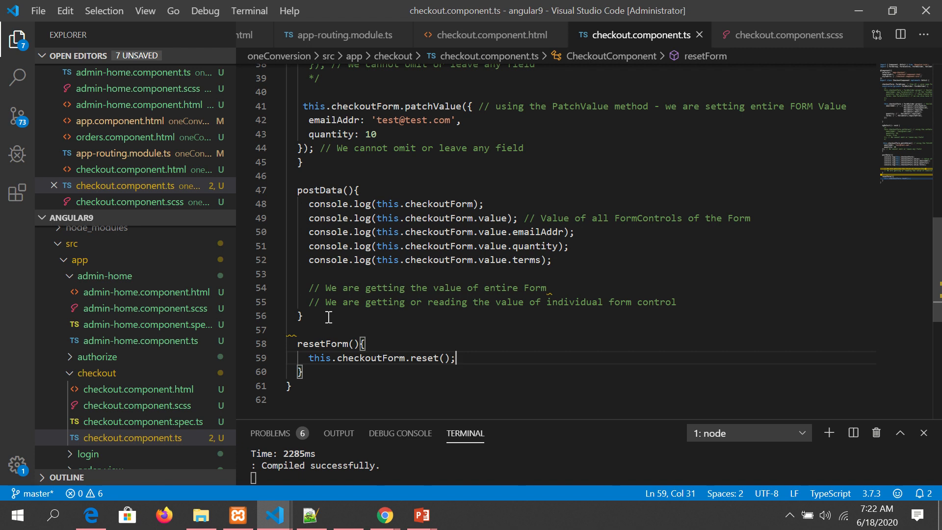
# Step: Switch to the Chrome checkout page to try the new method
pyautogui.click(384, 515)
pyautogui.hotkey('alt', 'Tab')
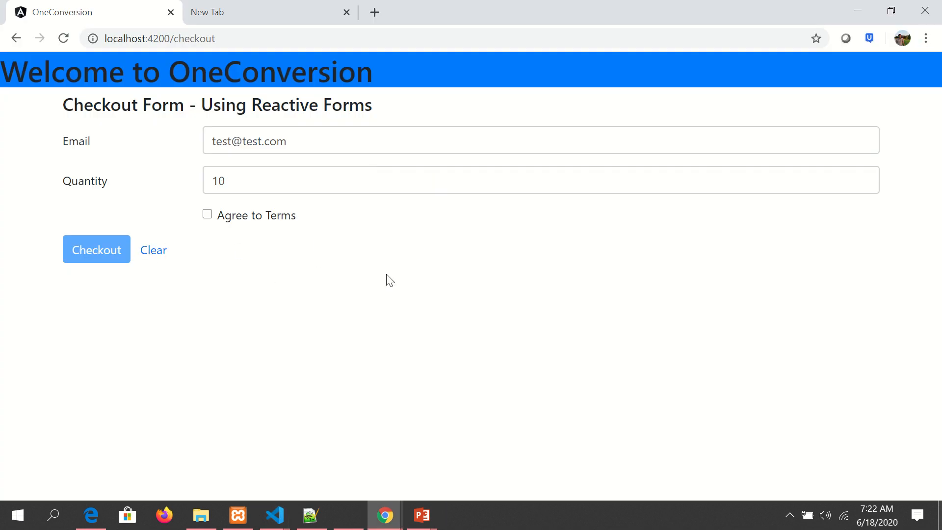
# Step: Use the Clear link to empty the Email and Quantity fields, then return to the editor
pyautogui.click(153, 250)
pyautogui.click(381, 383)
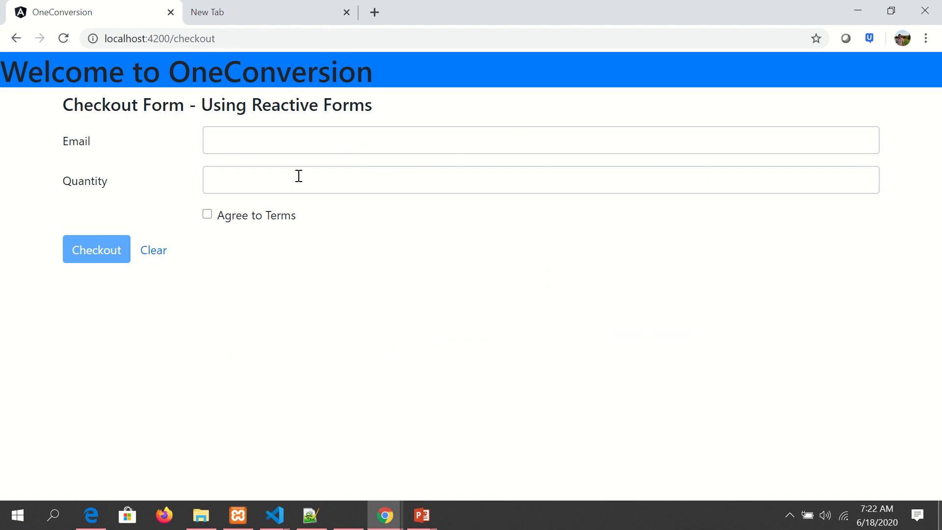
pyautogui.hotkey('alt', 'Tab')
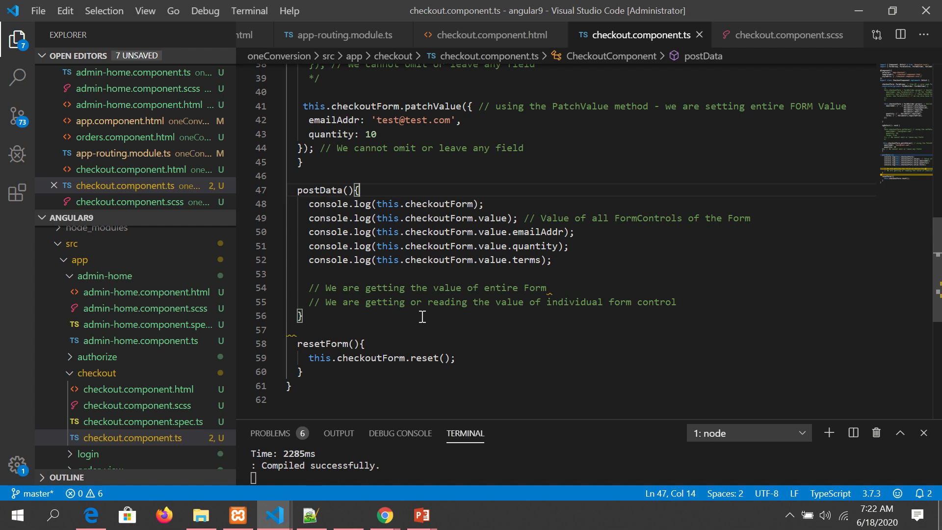
# Step: Append the comment '// we will use reset method to reset the entire form in one shot' to the reset call and save
pyautogui.click(404, 331)
pyautogui.press('BackSpace')
pyautogui.press('BackSpace')
pyautogui.hotkey('ctrl', 's')
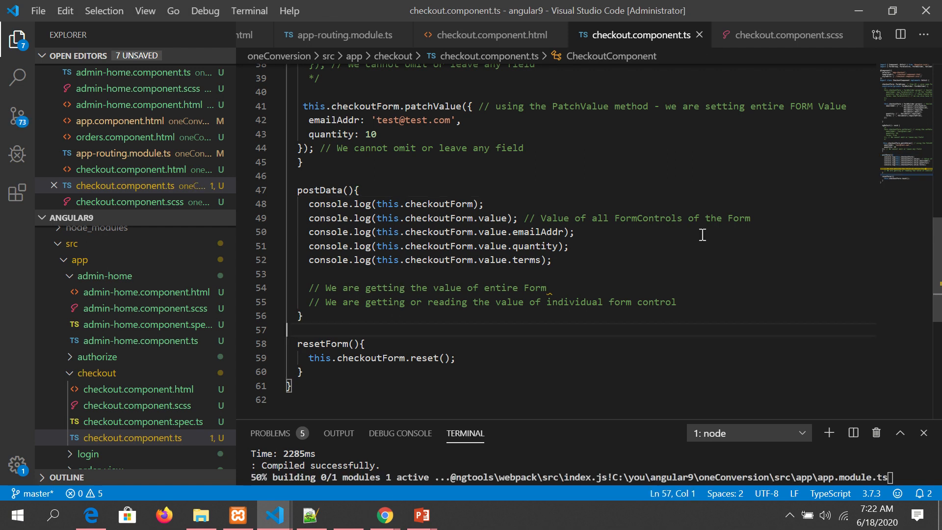
pyautogui.scroll(-3, 402, 293)
pyautogui.click(500, 247)
pyautogui.write('// ')
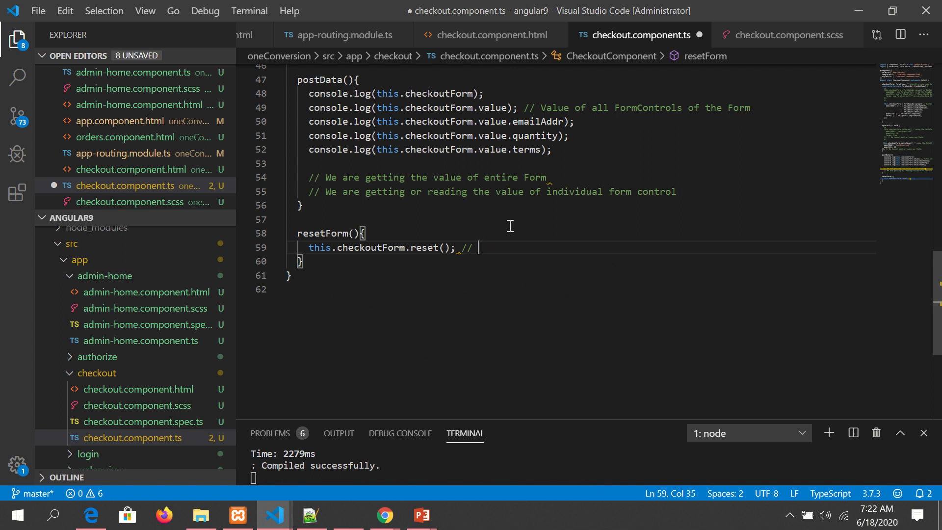
pyautogui.write('we will use reset me')
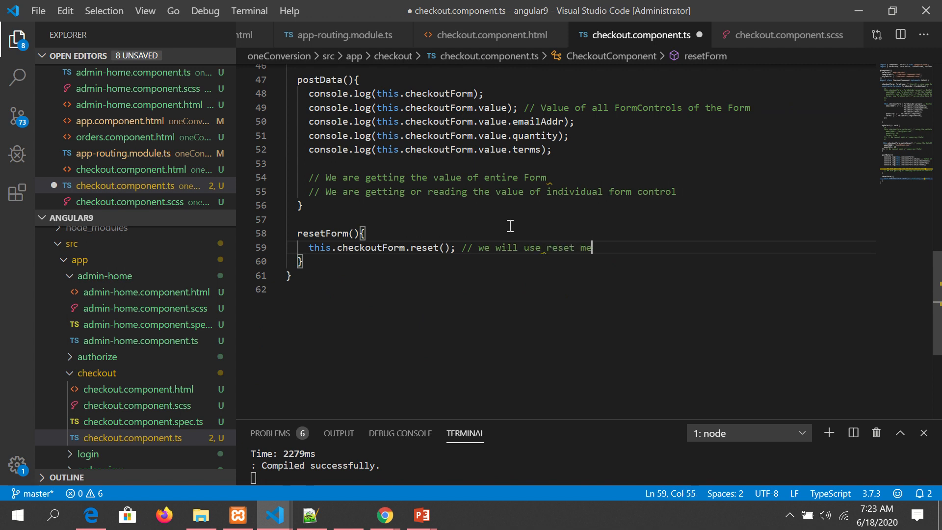
pyautogui.write('thod to reset th')
pyautogui.write('e entire formin')
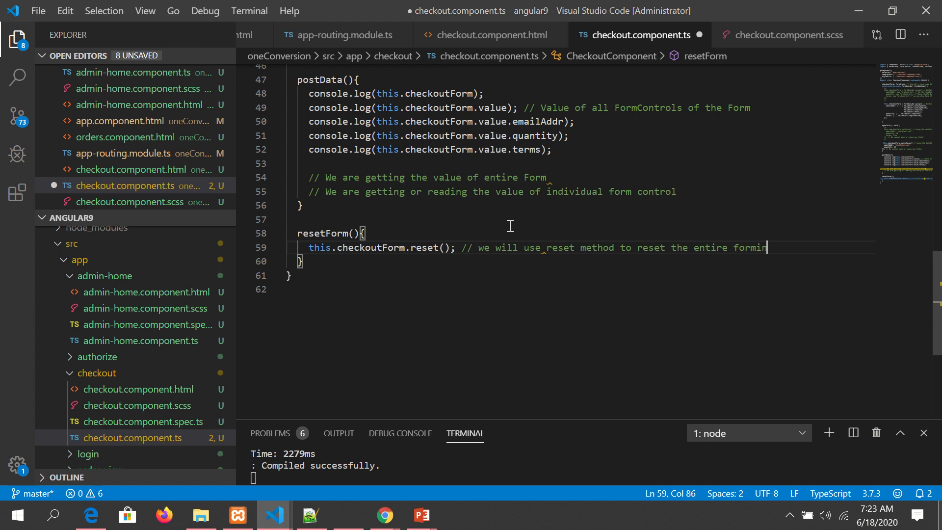
pyautogui.press('BackSpace')
pyautogui.press('BackSpace')
pyautogui.write('i')
pyautogui.write('n one sho')
pyautogui.hotkey('ctrl', 's')
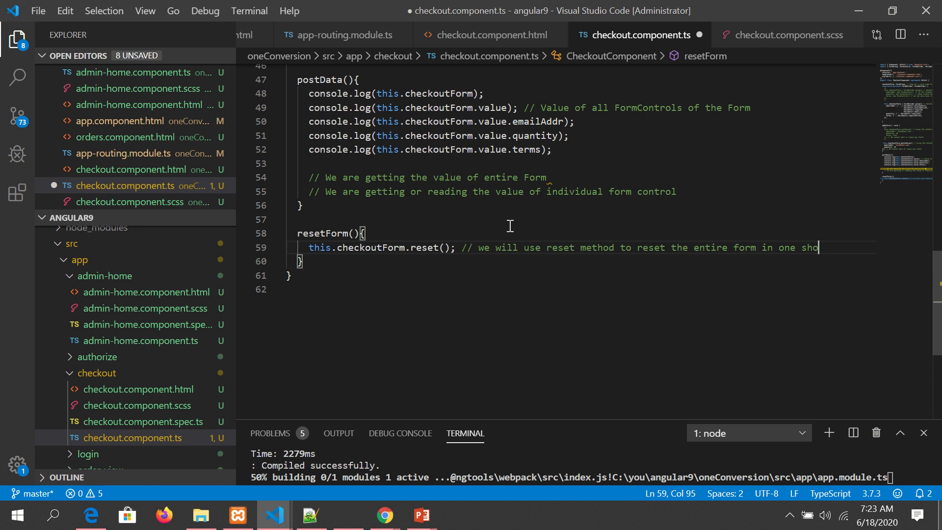
pyautogui.write('t')
pyautogui.hotkey('ctrl', 's')
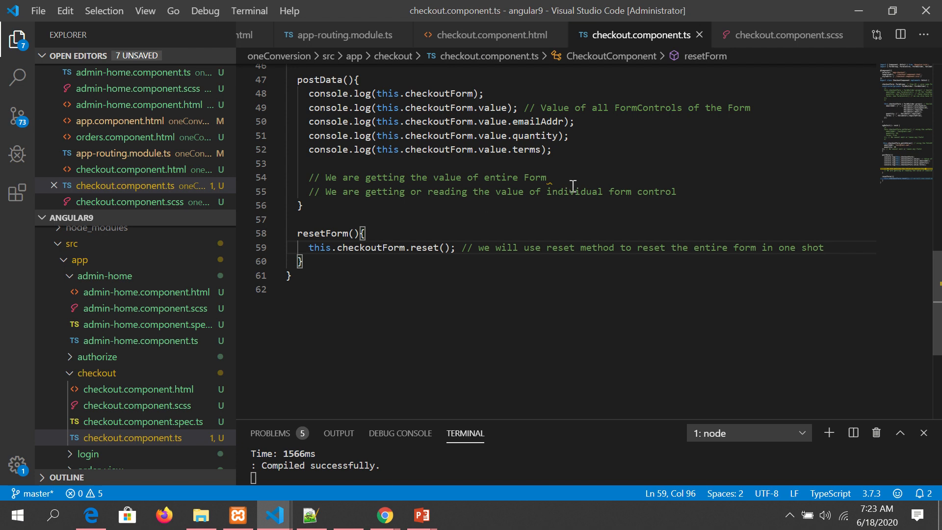
# Step: Insert this.resetForm(); in postData after the console.log calls and save the component
pyautogui.click(412, 164)
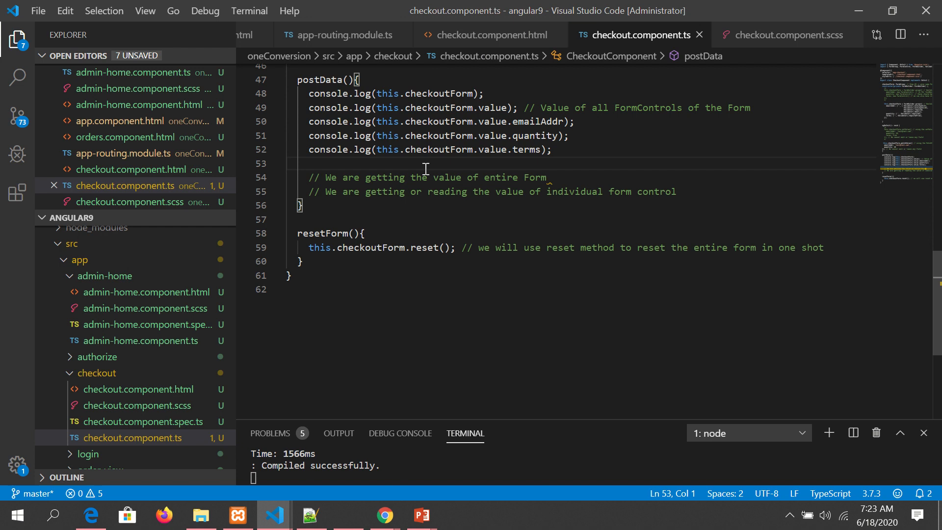
pyautogui.click(406, 220)
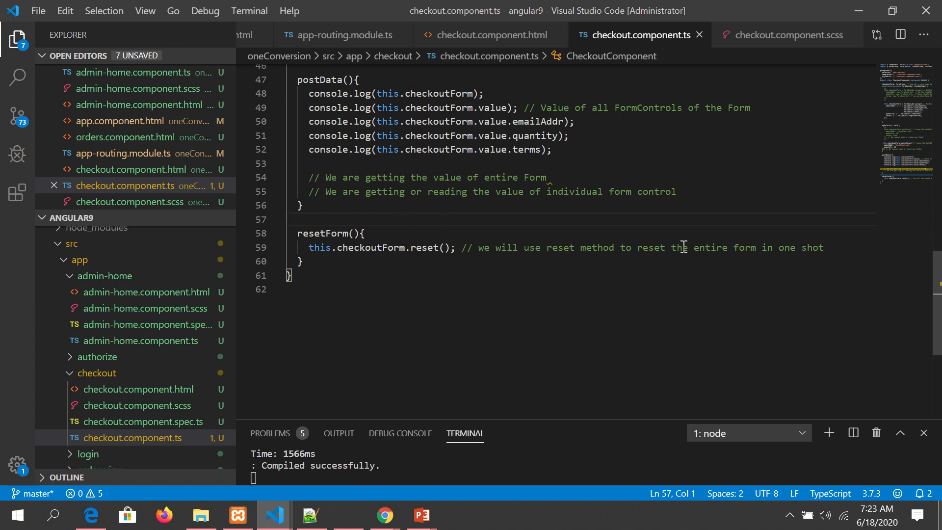
pyautogui.click(853, 251)
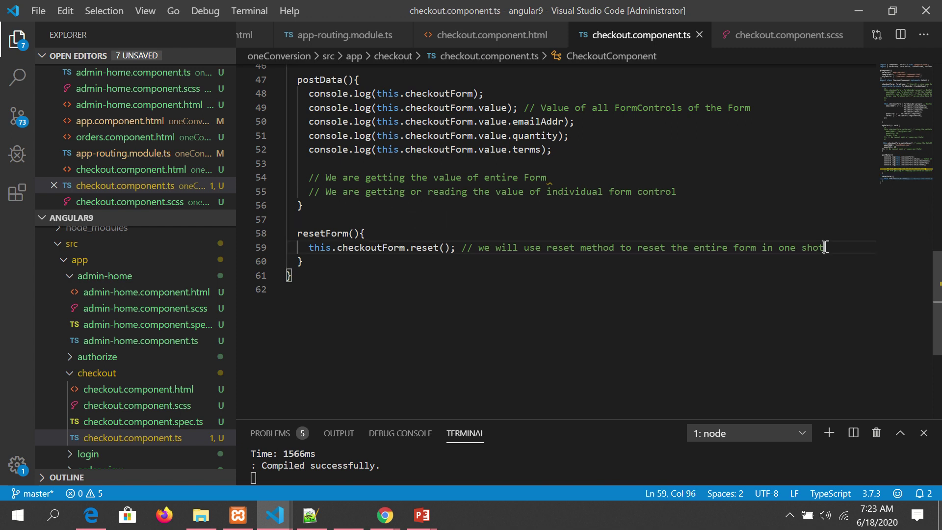
pyautogui.doubleClick(317, 234)
pyautogui.hotkey('ctrl', 'c')
pyautogui.click(587, 150)
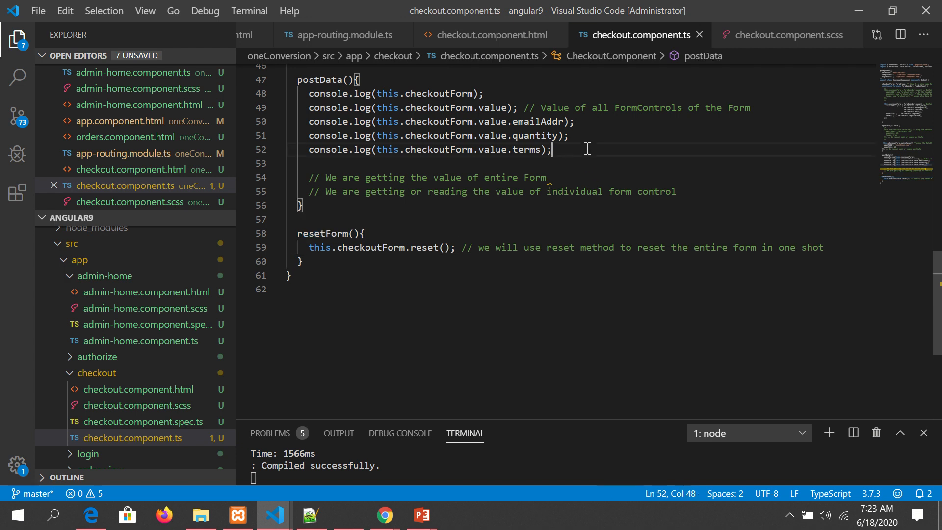
pyautogui.press('Return')
pyautogui.press('Return')
pyautogui.hotkey('ctrl', 'v')
pyautogui.press('Home')
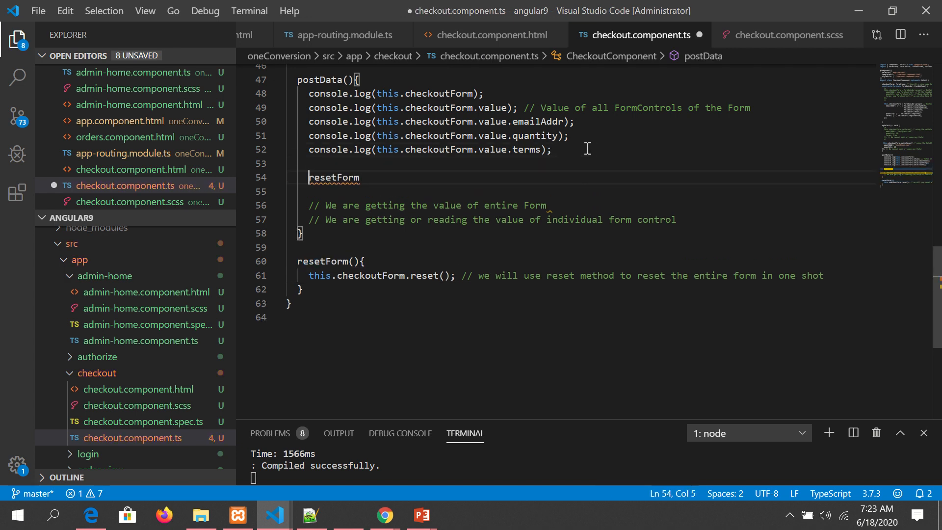
pyautogui.write('this.')
pyautogui.press('End')
pyautogui.write('();')
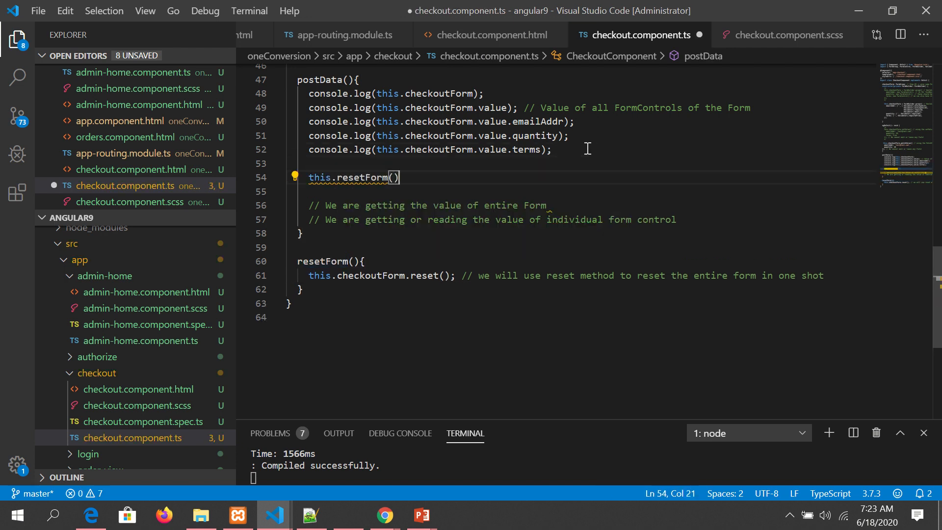
pyautogui.hotkey('ctrl', 's')
# Step: Bring the Chrome checkout page forward
pyautogui.click(424, 314)
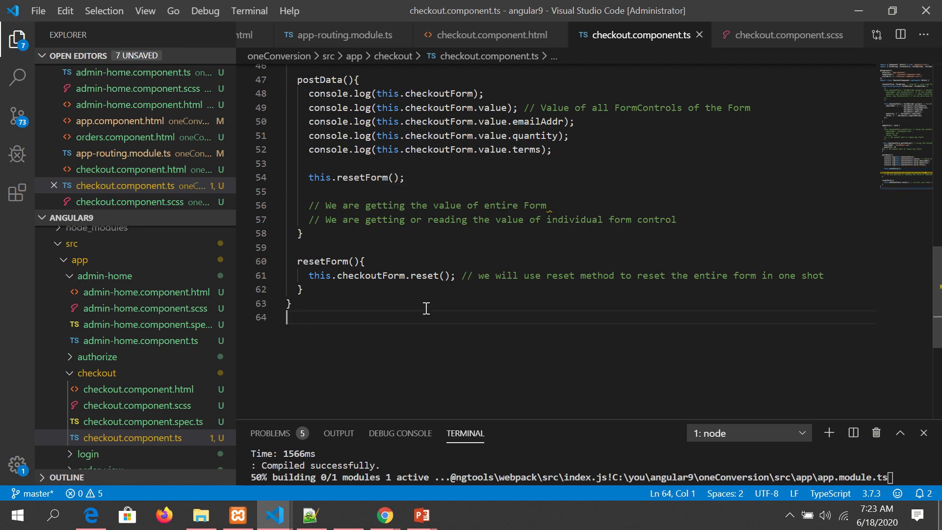
pyautogui.hotkey('alt', 'Tab')
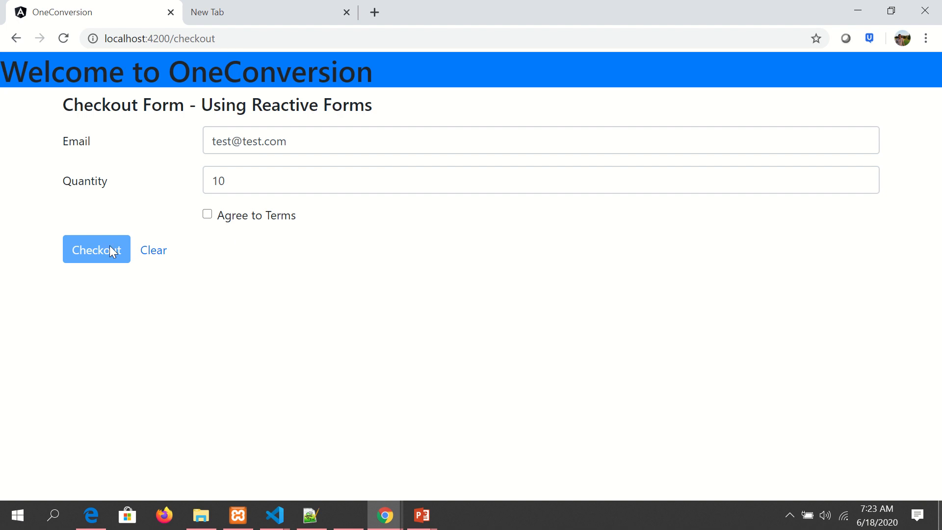
# Step: Open the DevTools console, clear it, and confirm the Clear link empties the form
pyautogui.rightClick(448, 280)
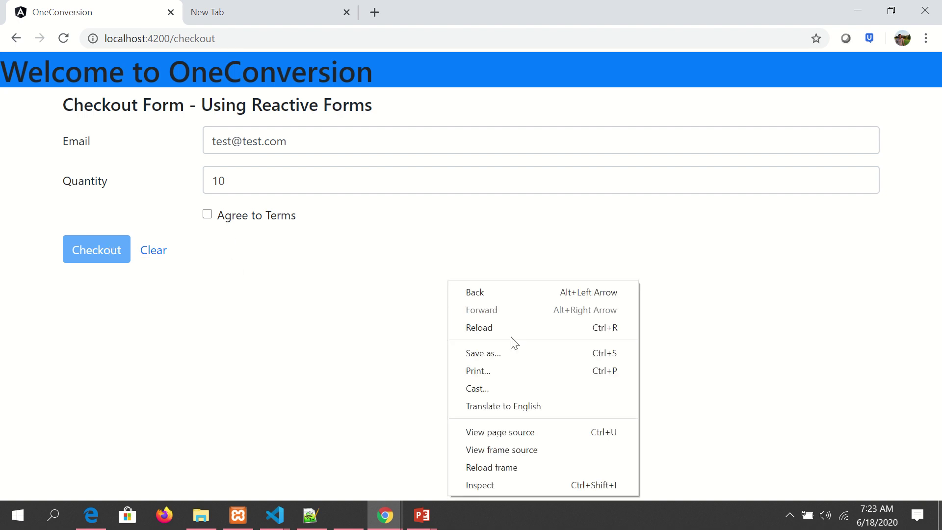
pyautogui.click(501, 482)
pyautogui.click(127, 244)
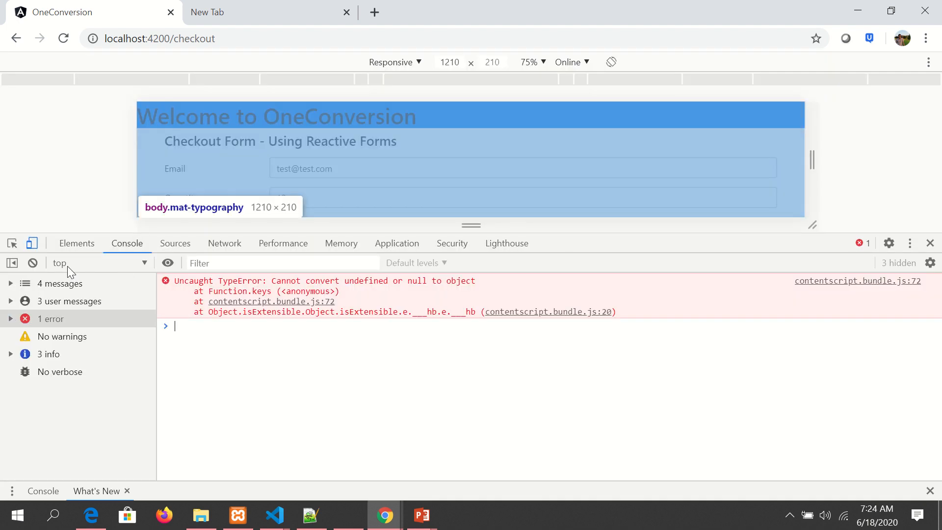
pyautogui.click(32, 262)
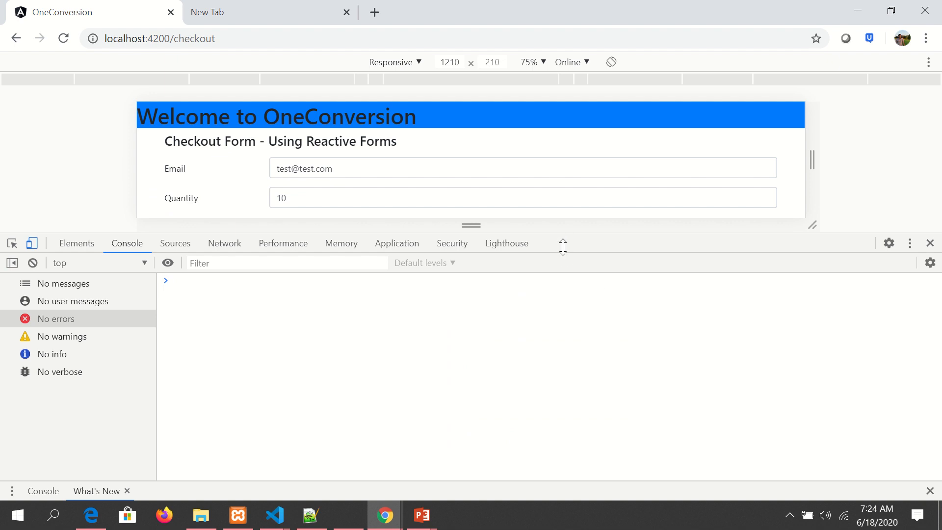
pyautogui.moveTo(562, 243); pyautogui.dragTo(562, 366)
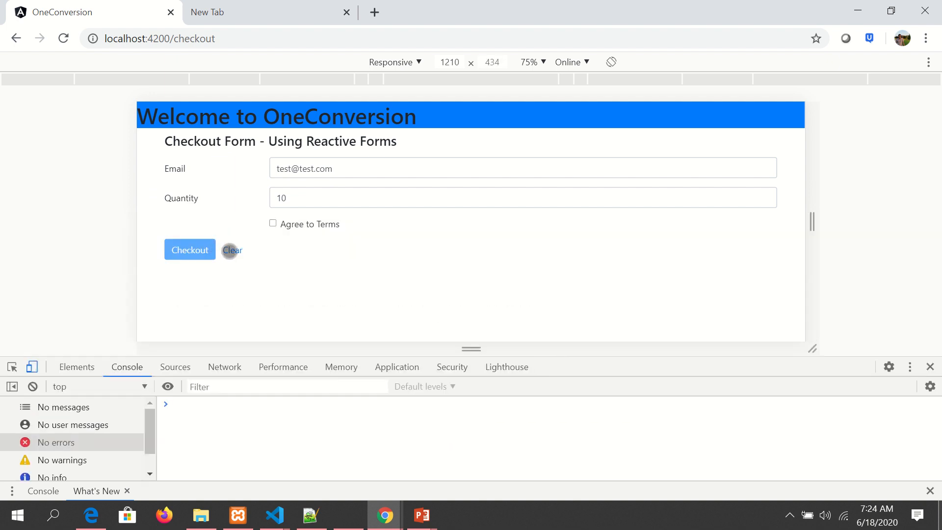
pyautogui.click(231, 250)
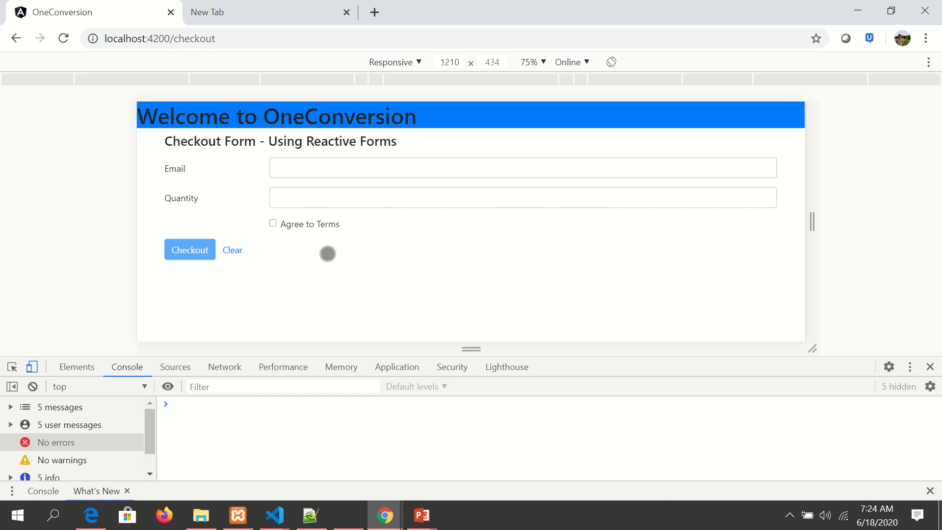
pyautogui.click(64, 39)
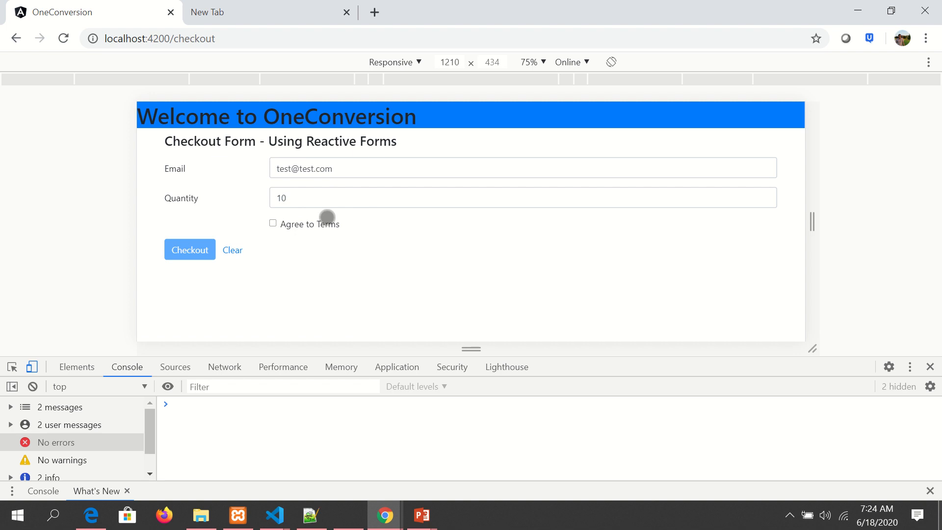
pyautogui.click(32, 386)
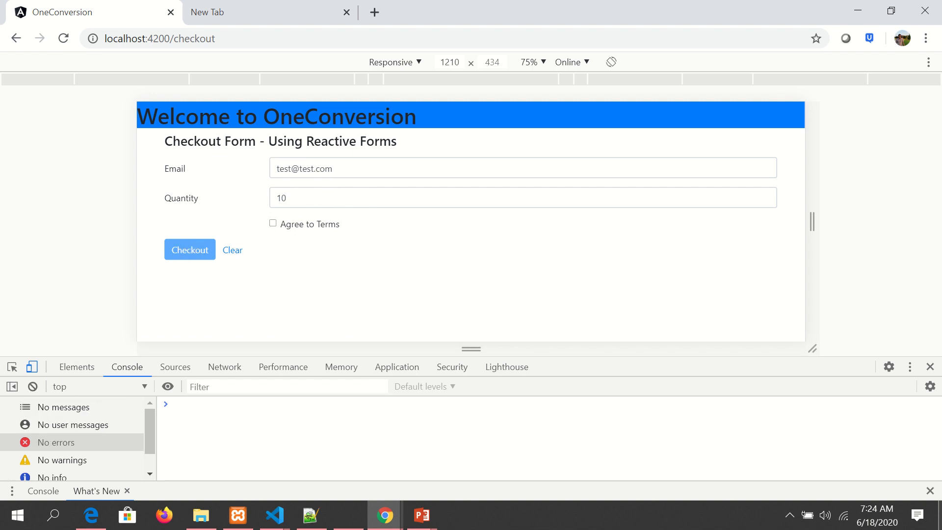
pyautogui.click(272, 224)
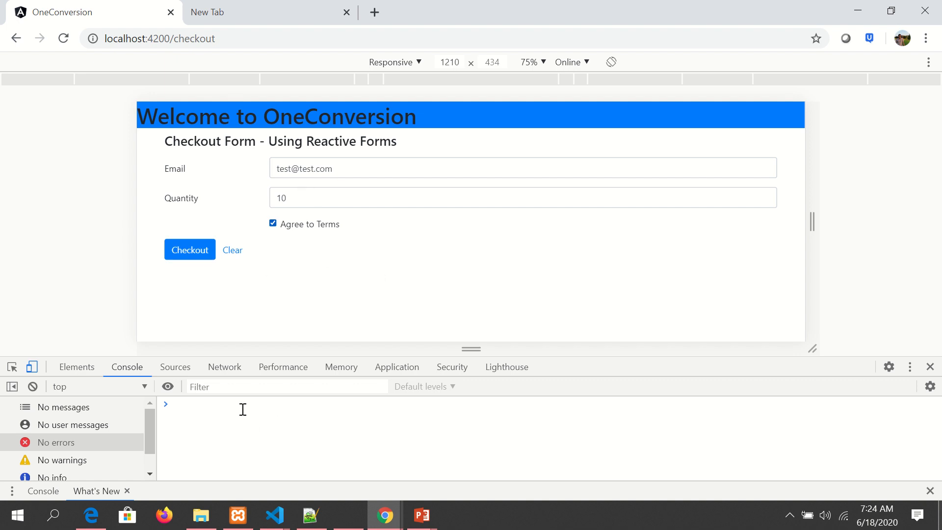
pyautogui.click(193, 250)
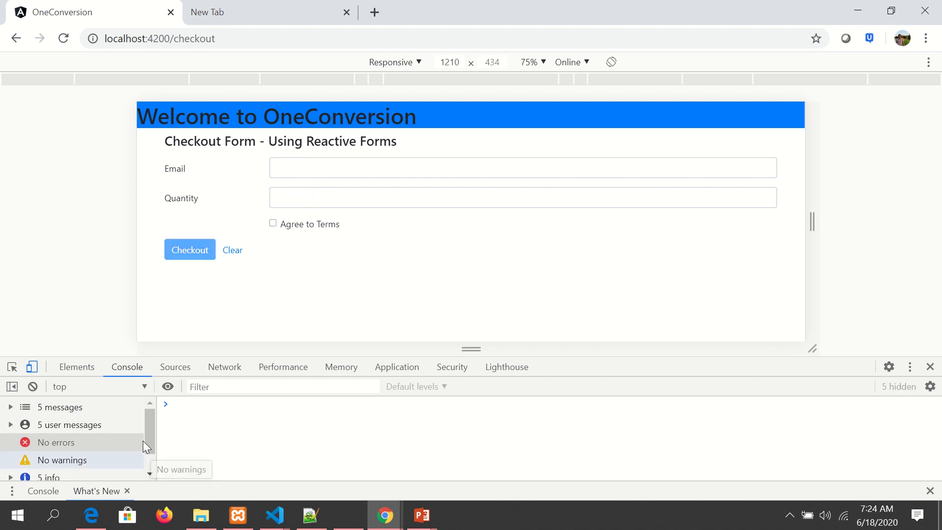
pyautogui.scroll(-1, 95, 435)
pyautogui.click(95, 443)
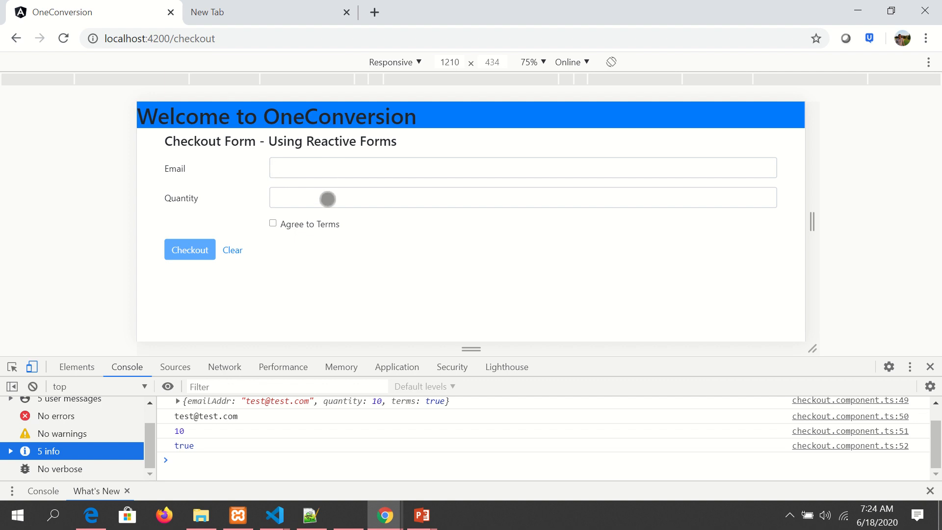
# Step: Review resetForm() in checkout.component.ts, then switch to the PowerPoint Reset Form slide
pyautogui.click(275, 516)
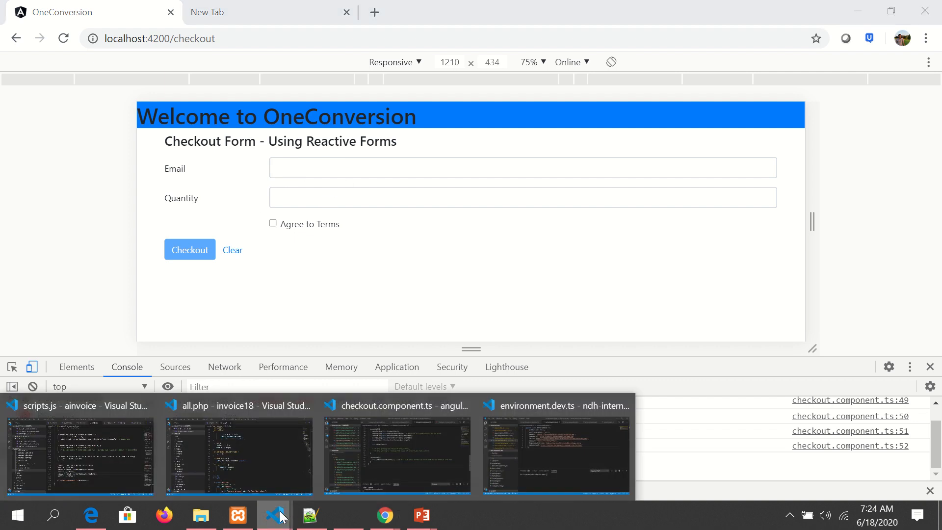
pyautogui.click(395, 457)
pyautogui.click(421, 283)
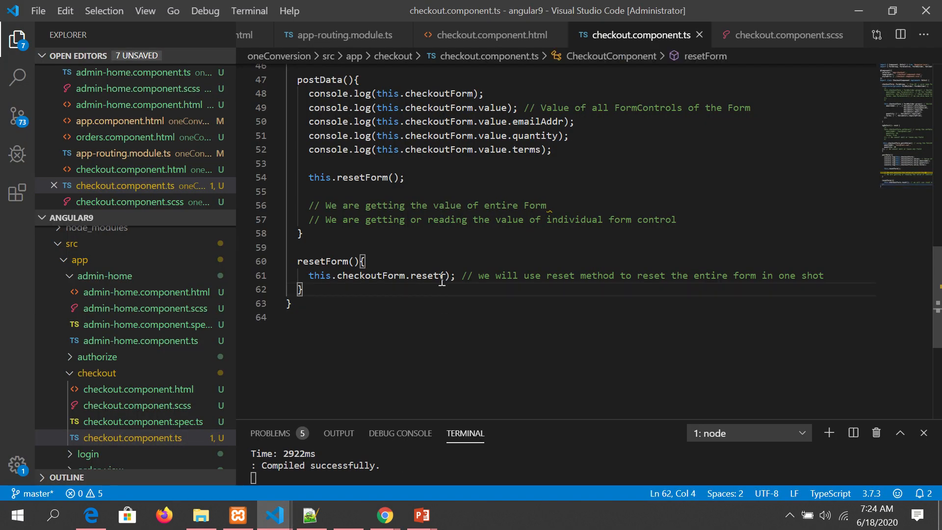
pyautogui.hotkey('alt', 'Tab')
pyautogui.press('Tab')
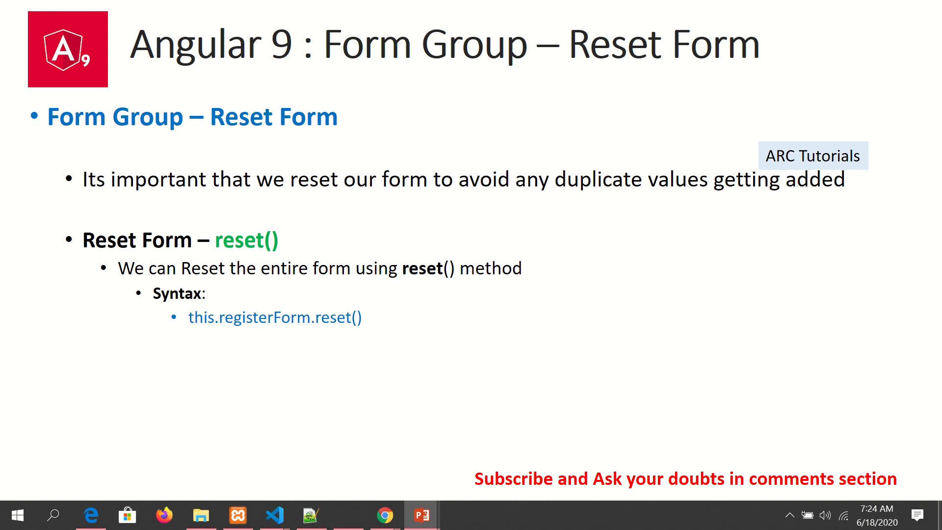
# Step: Advance the slideshow to the closing slide announcing 'Form Group – Value Changes' as the next topic
pyautogui.press('Right')
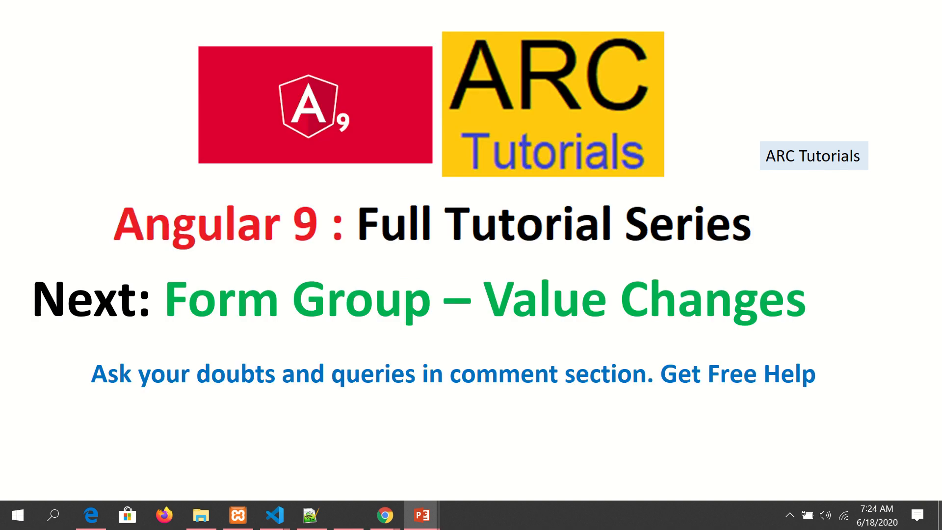